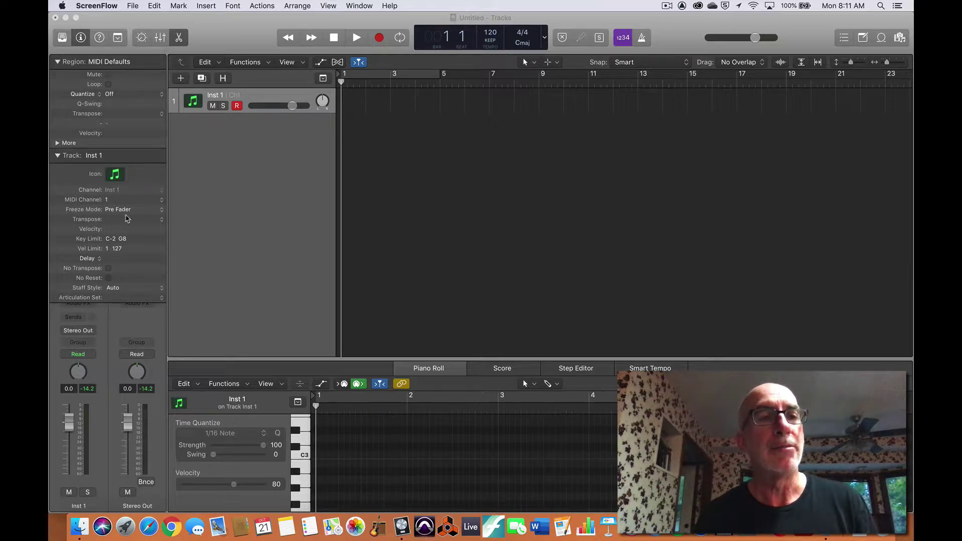
Step: Choose the Apple DLSMusicDevice as the instrument on the Inst 1 channel strip and view its plug-in settings
click(58, 156)
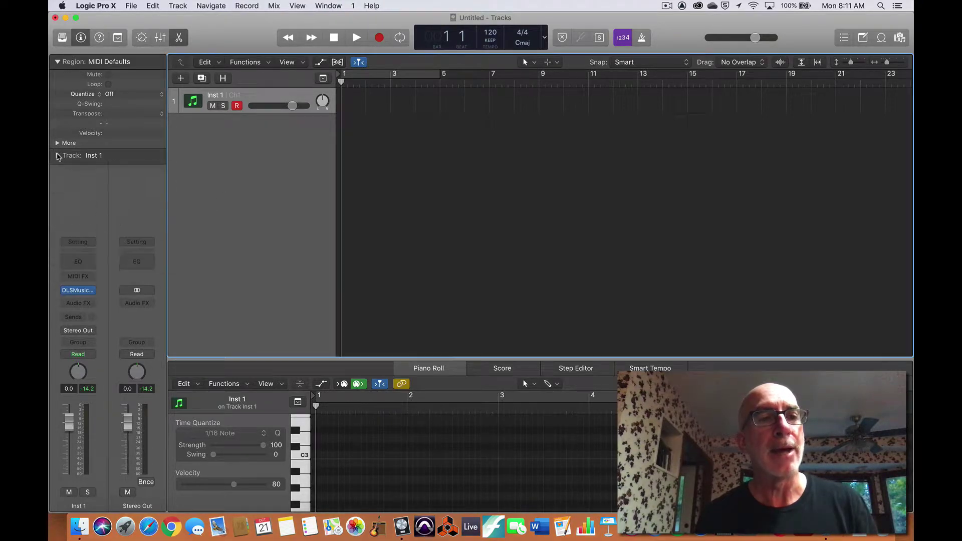
click(90, 294)
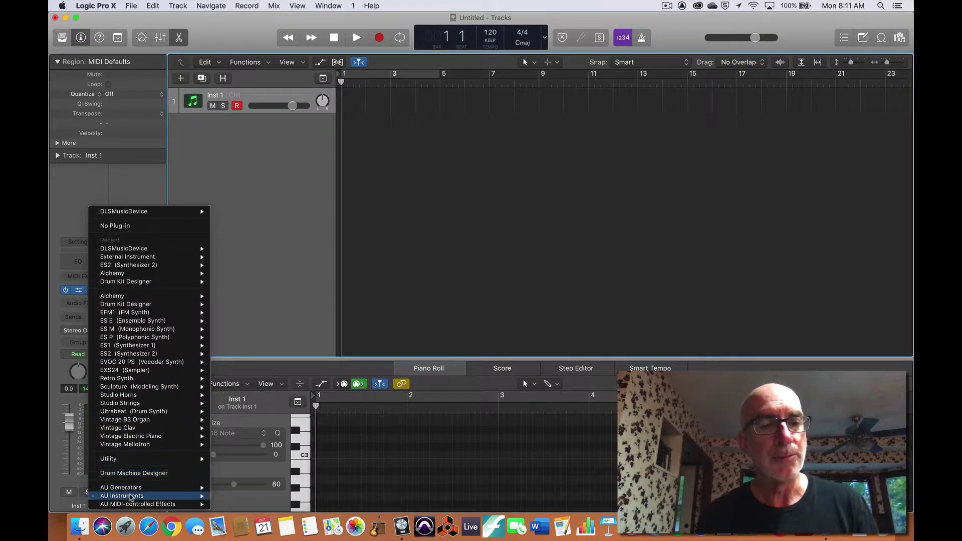
mouse_move(130, 497)
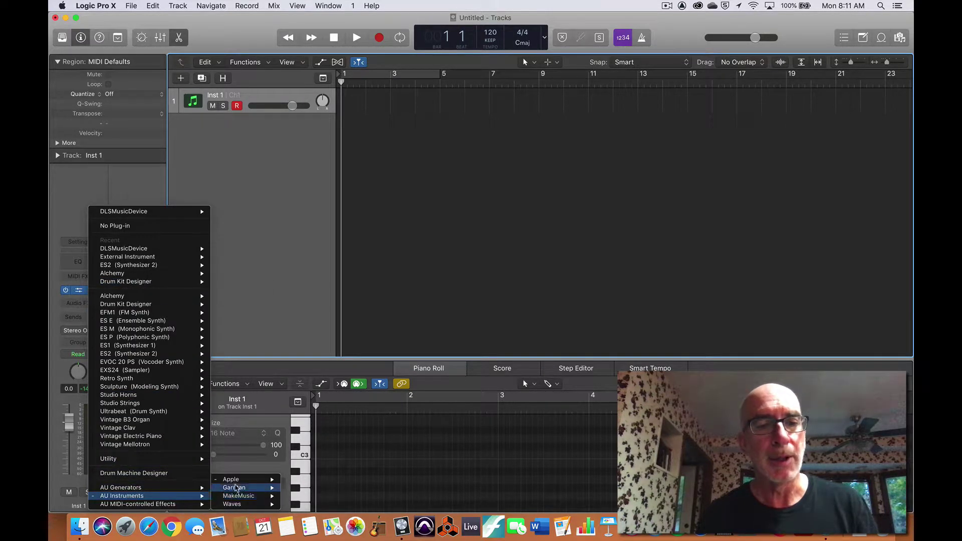
mouse_move(237, 480)
mouse_move(301, 496)
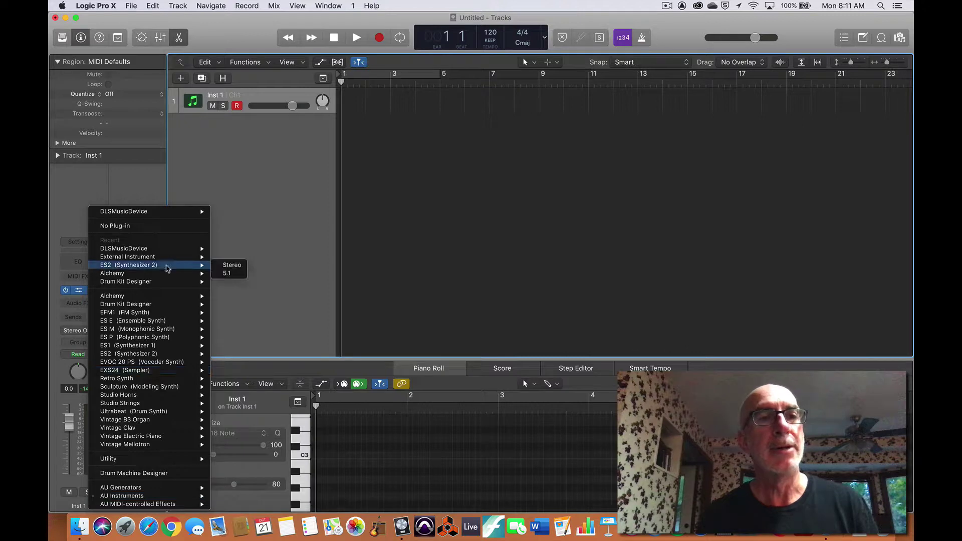
mouse_move(175, 216)
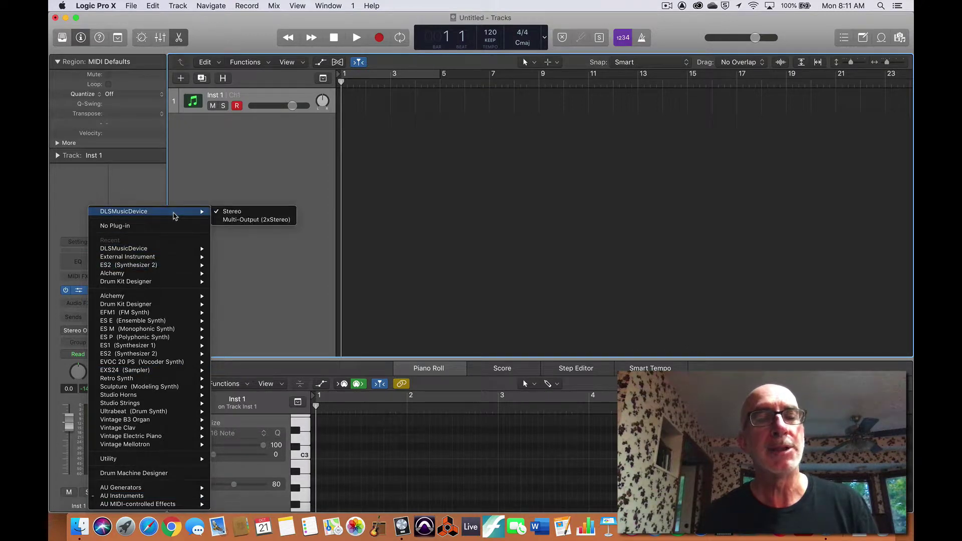
click(175, 215)
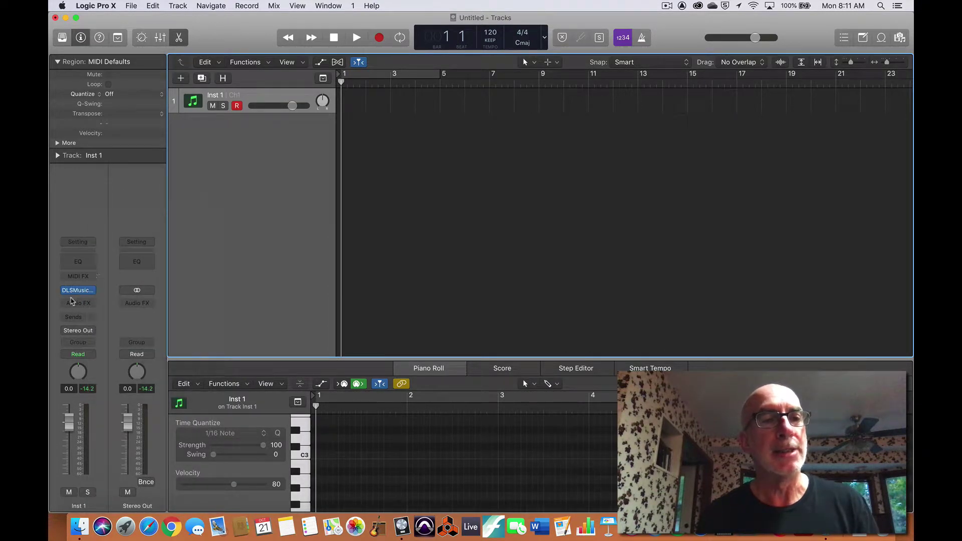
click(77, 291)
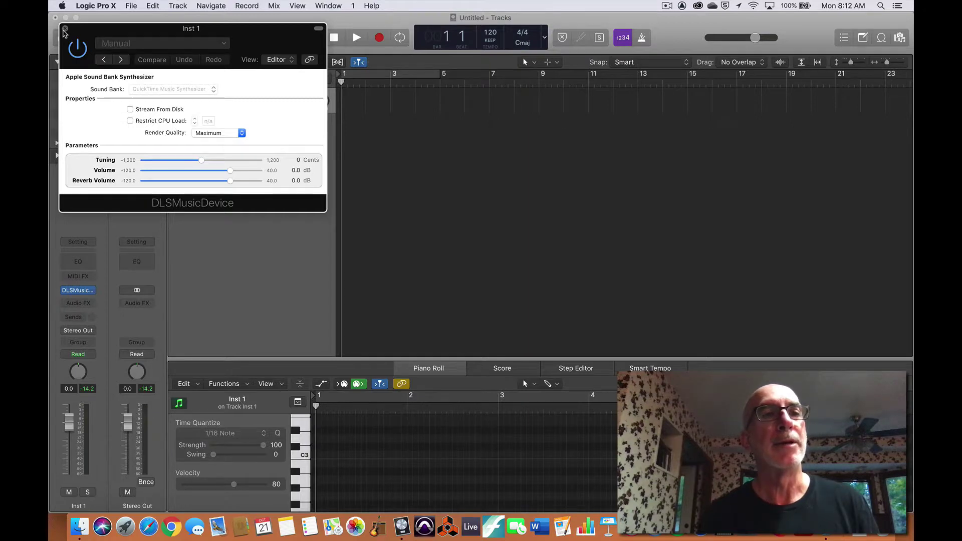
click(64, 29)
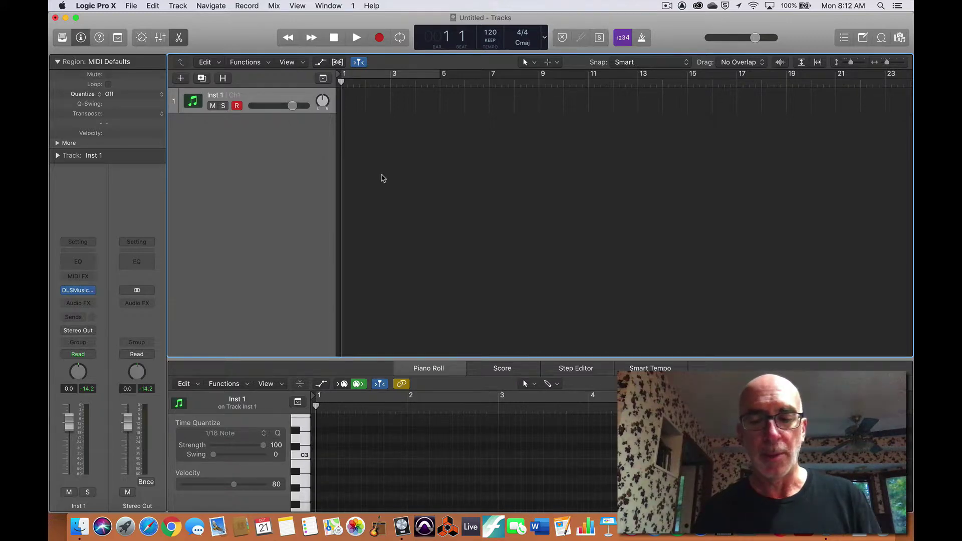
Step: Open the Musical Typing keyboard, move it clear of the Piano Roll and play a few test notes on Inst 1
key(super+k)
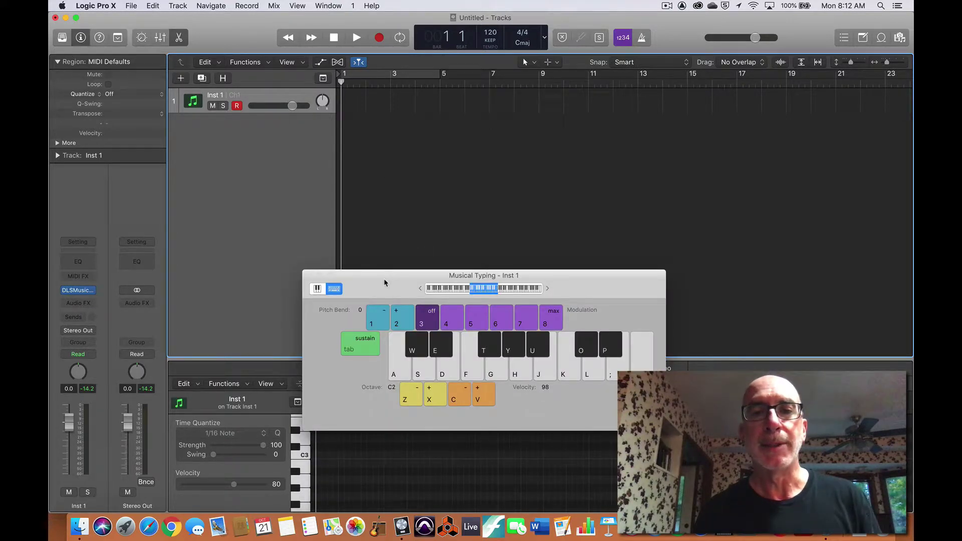
drag(380, 277, 421, 197)
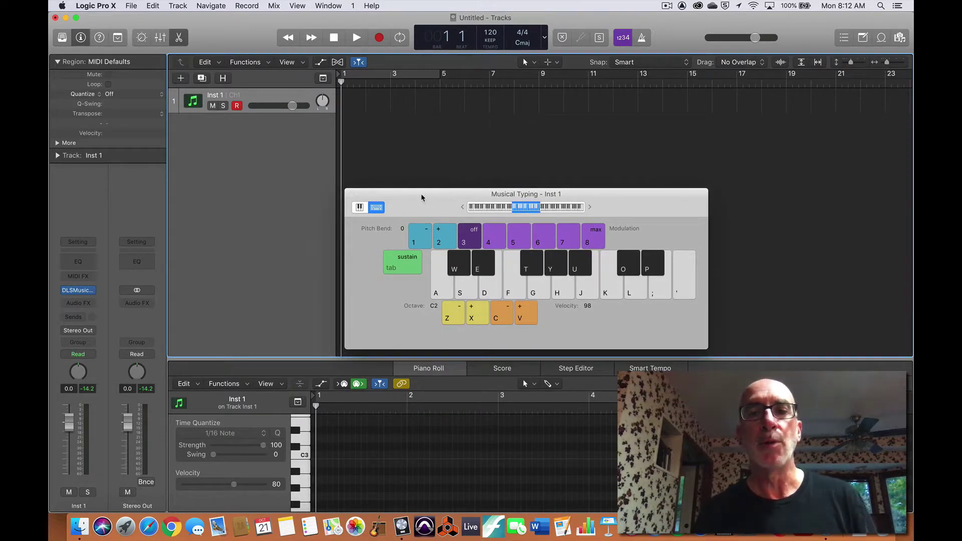
key(g)
key(h)
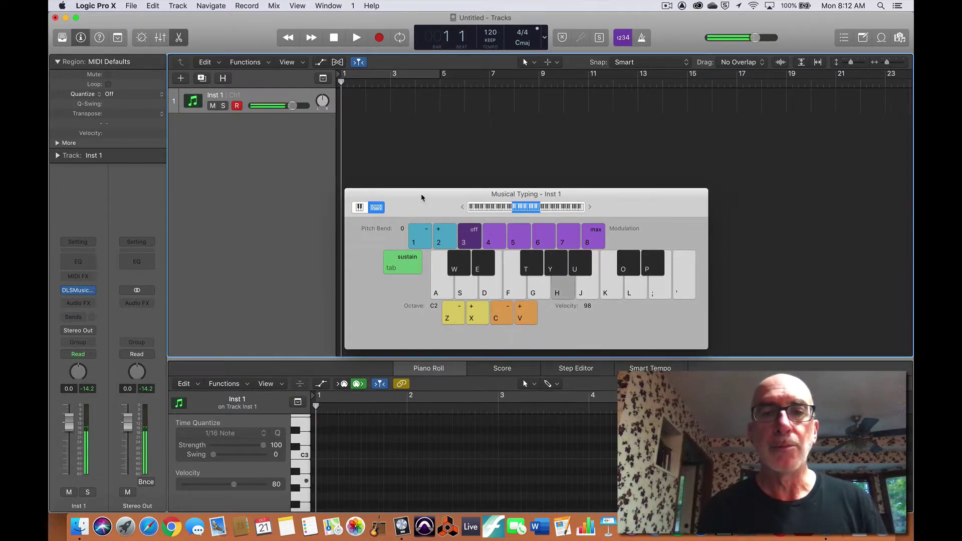
key(f)
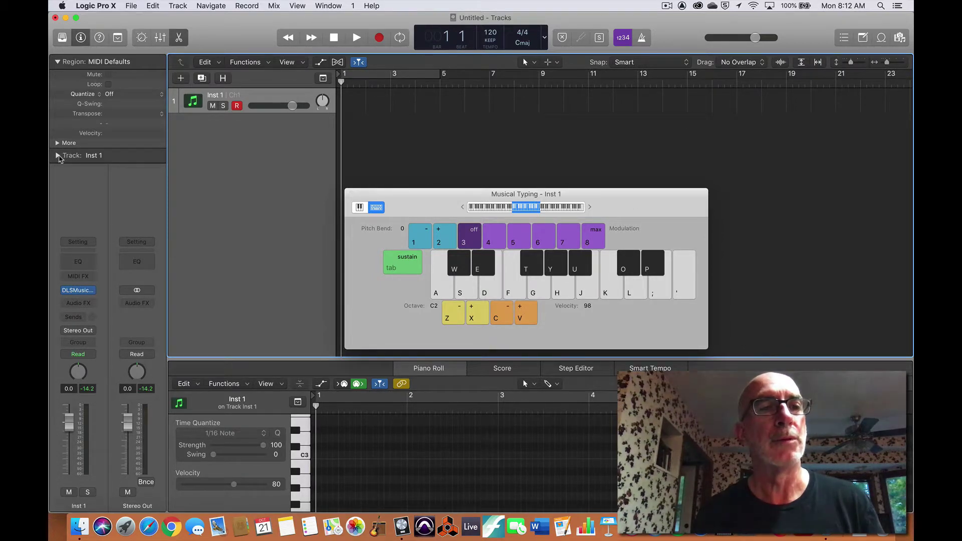
Step: Show the Inst 1 track parameters and create an empty MIDI region on its track, spanning bar 1 to bar 5
click(58, 155)
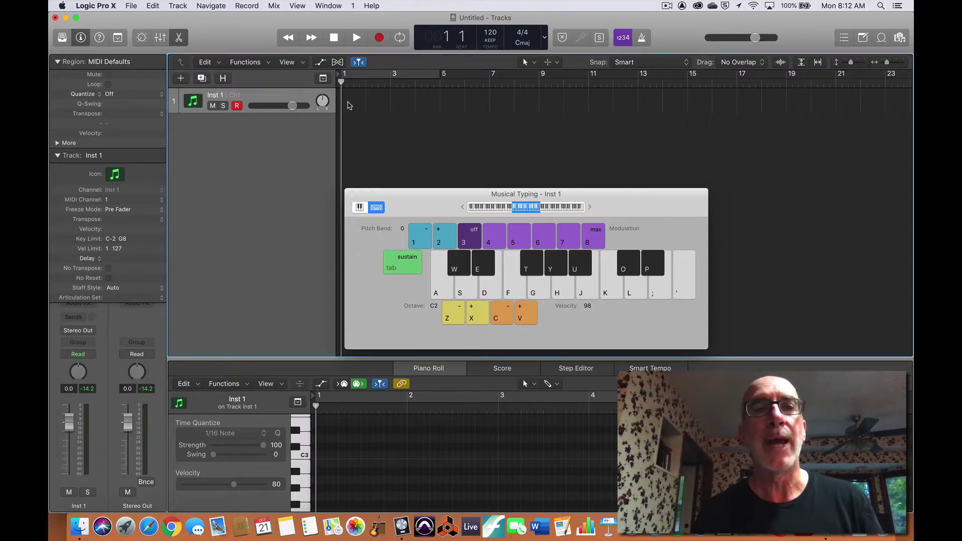
right_click(350, 105)
click(357, 108)
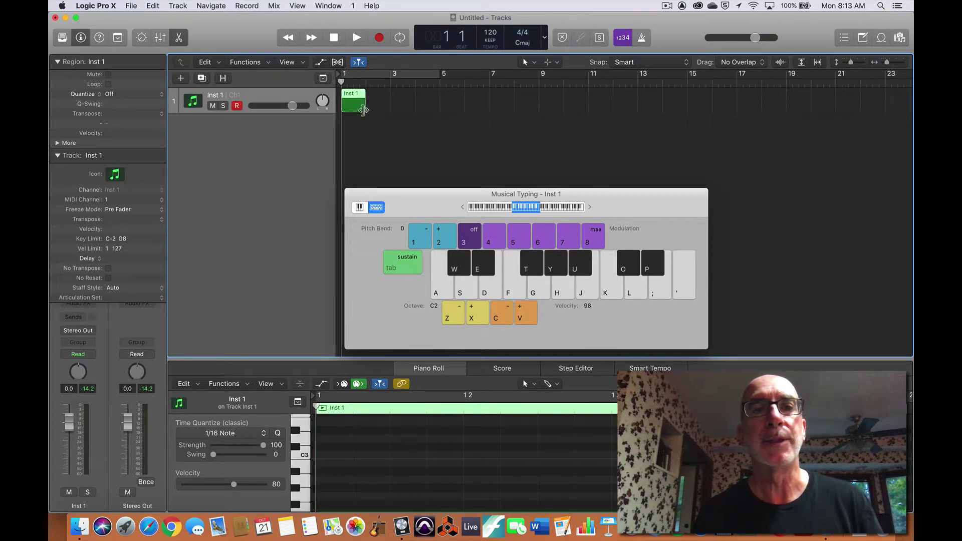
drag(365, 109, 439, 109)
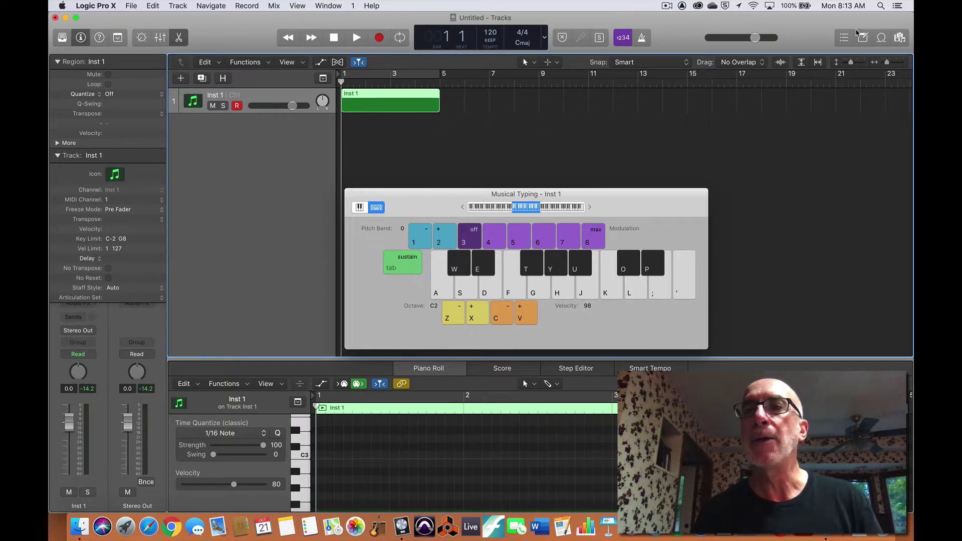
Step: Show the event list and add a Program Change event at position 1 1 1 1 in the Inst 1 region
click(845, 37)
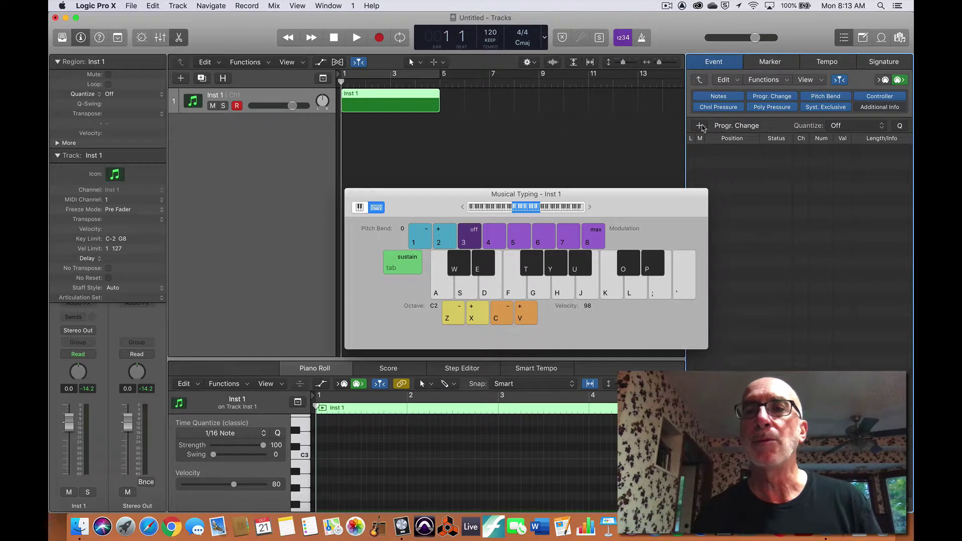
click(737, 126)
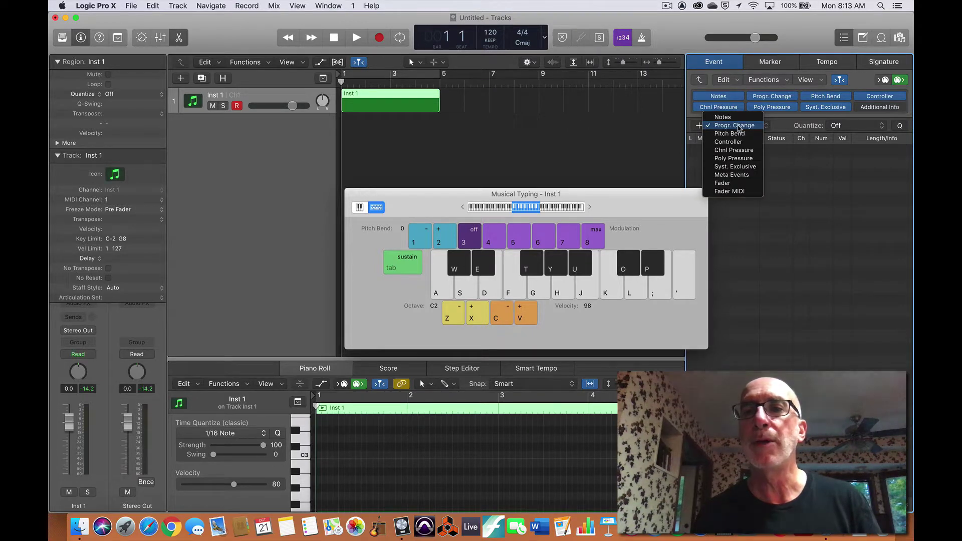
click(712, 125)
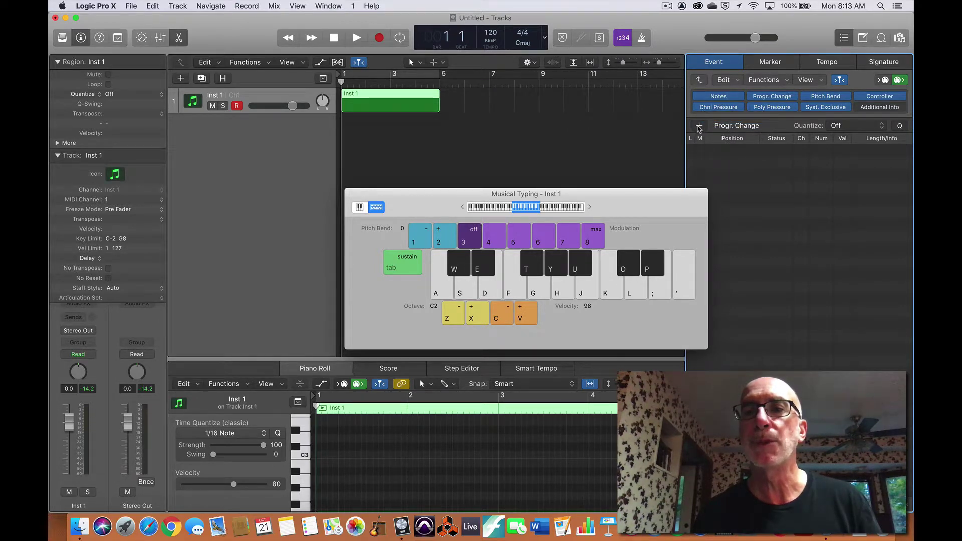
click(699, 126)
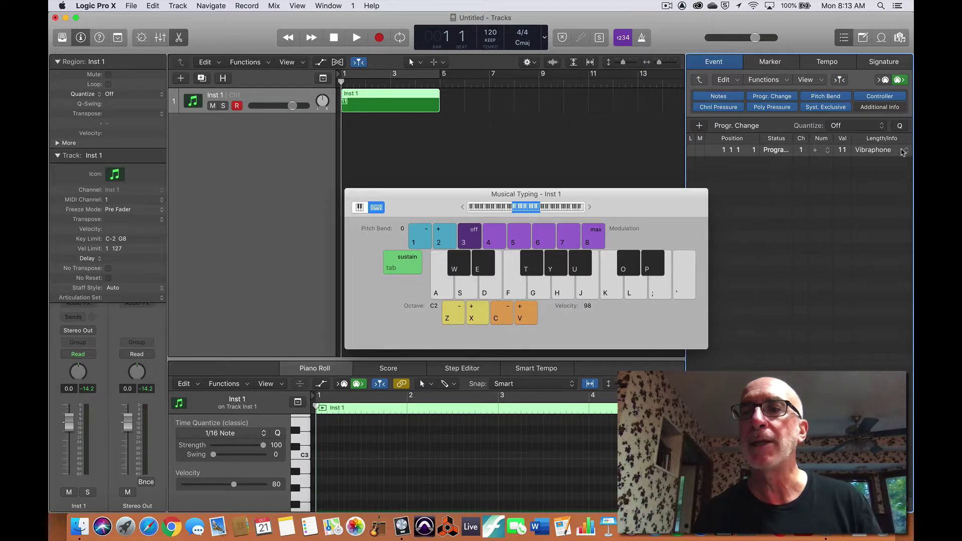
Step: Set the Program Change event to 0 = Grand Piano and play a few notes to hear it
click(904, 150)
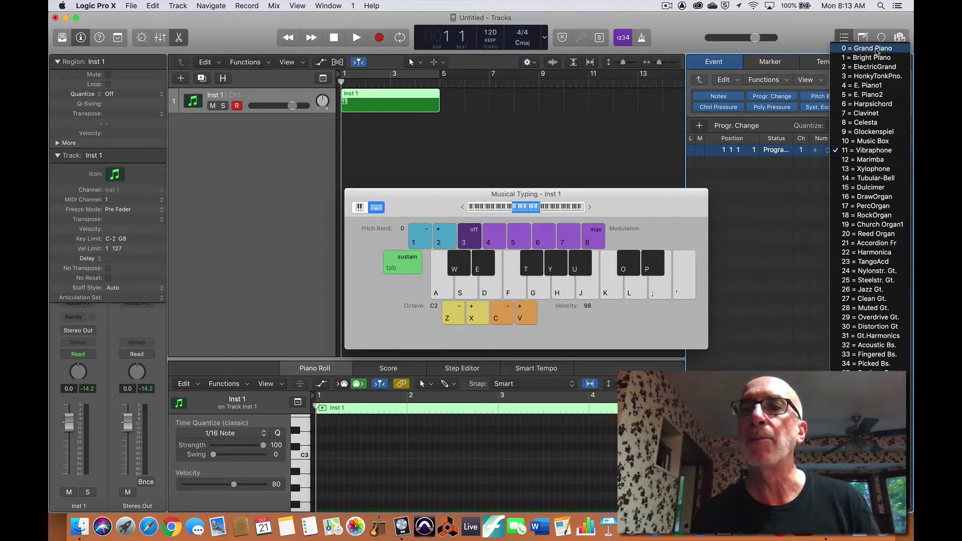
click(876, 50)
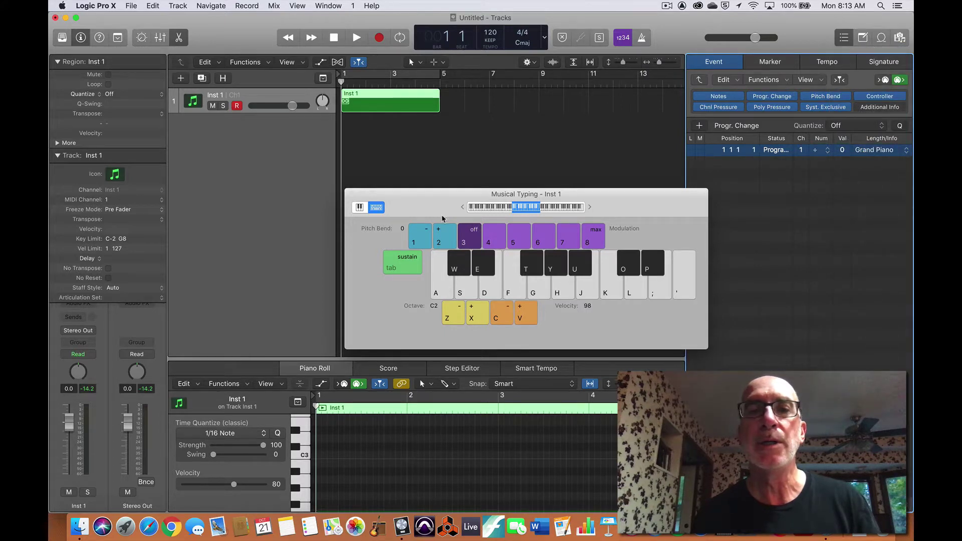
key(h)
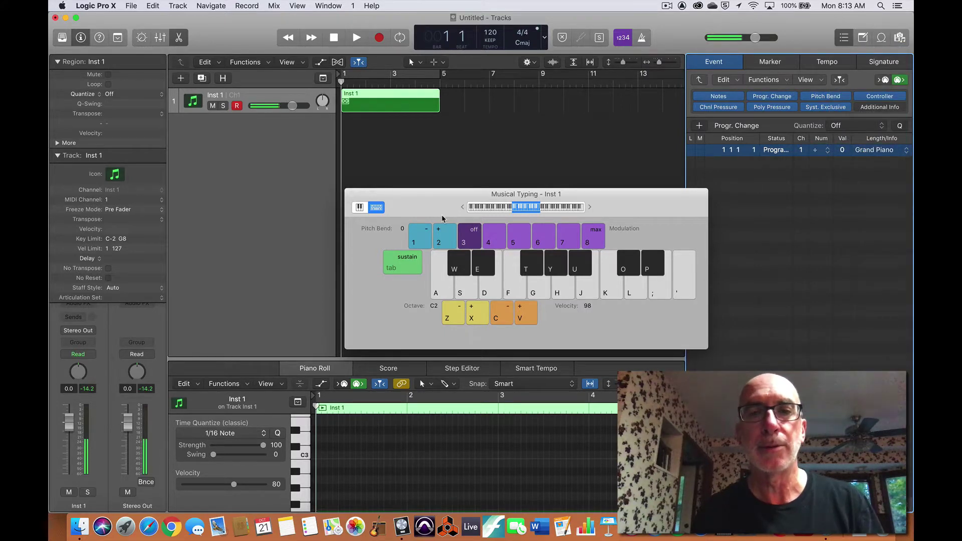
key(j)
key(k)
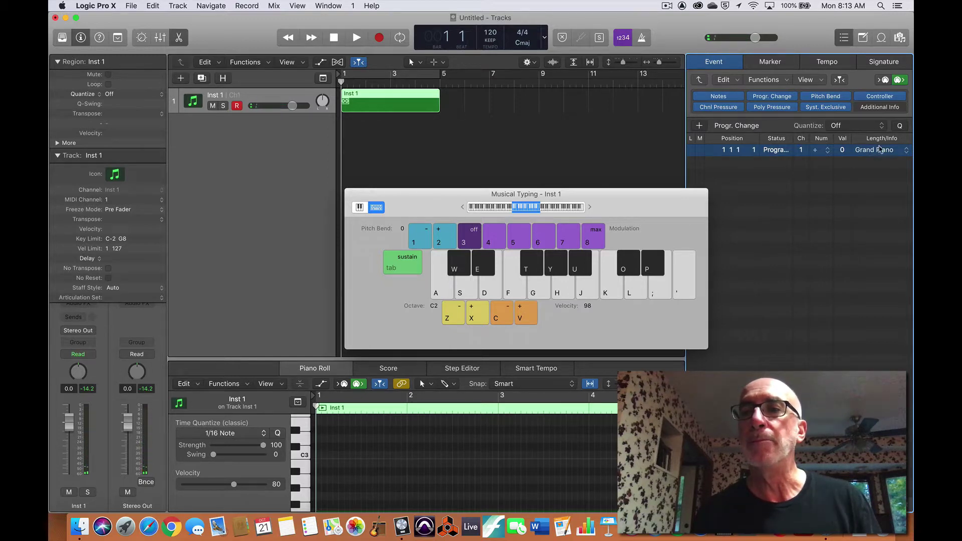
Step: Set the Program Change event to 31 = Gt.Harmonics and play several notes to hear it
click(879, 149)
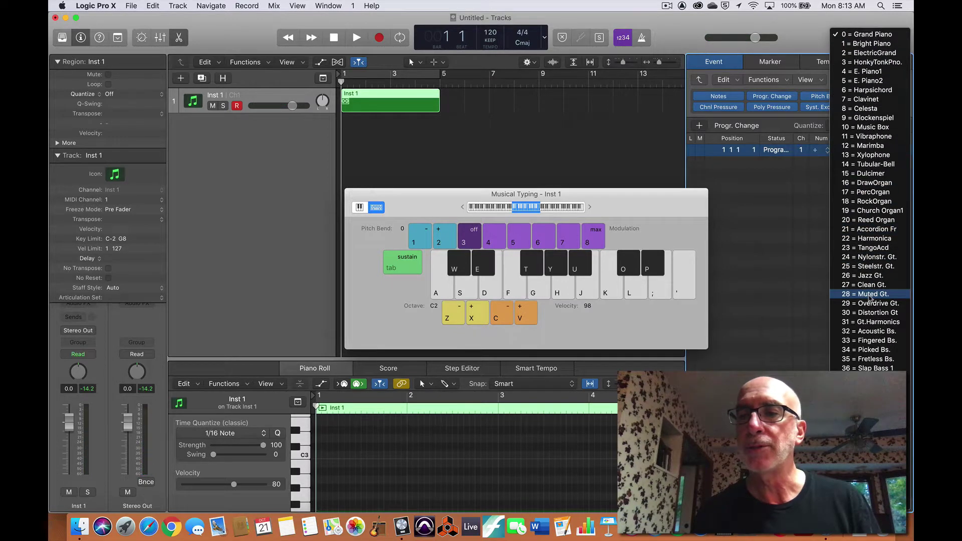
click(871, 327)
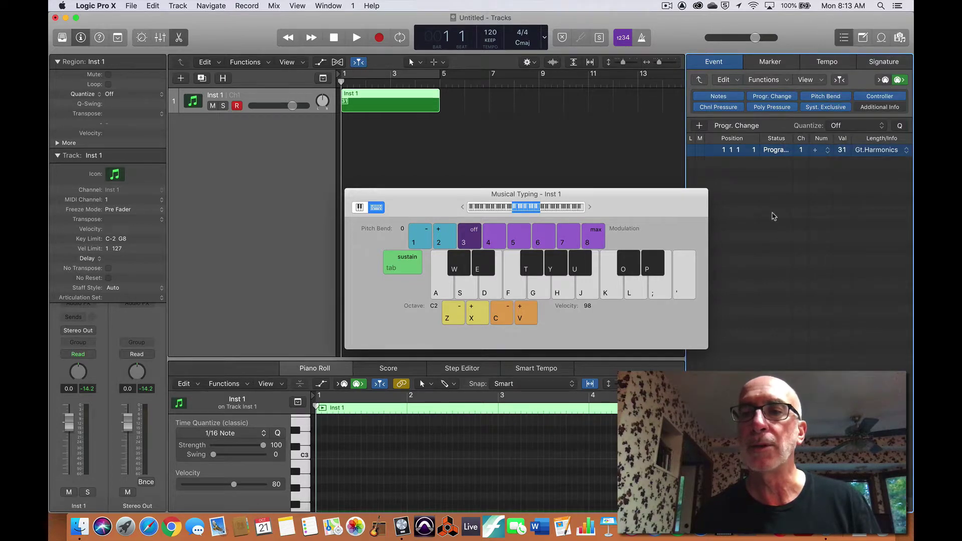
key(d)
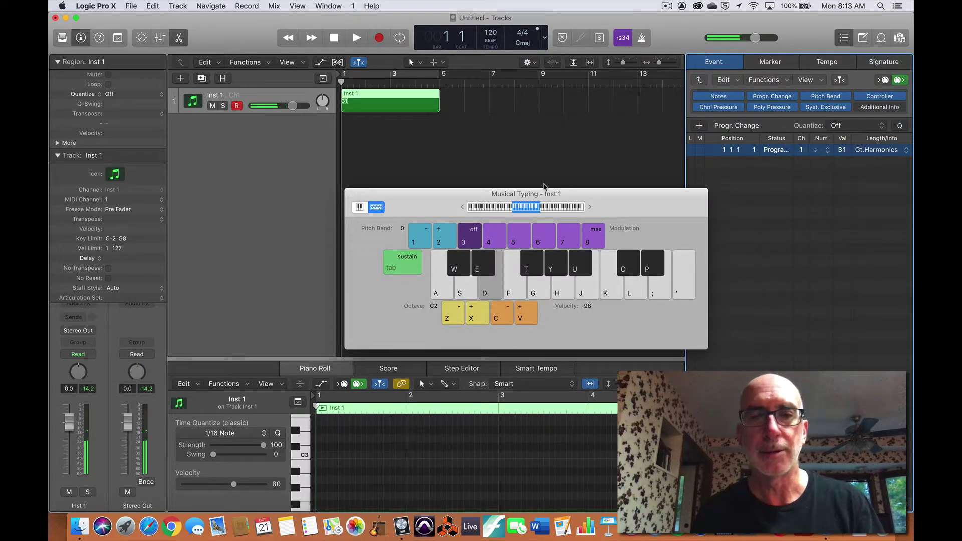
key(h)
key(j)
key(s)
key(g)
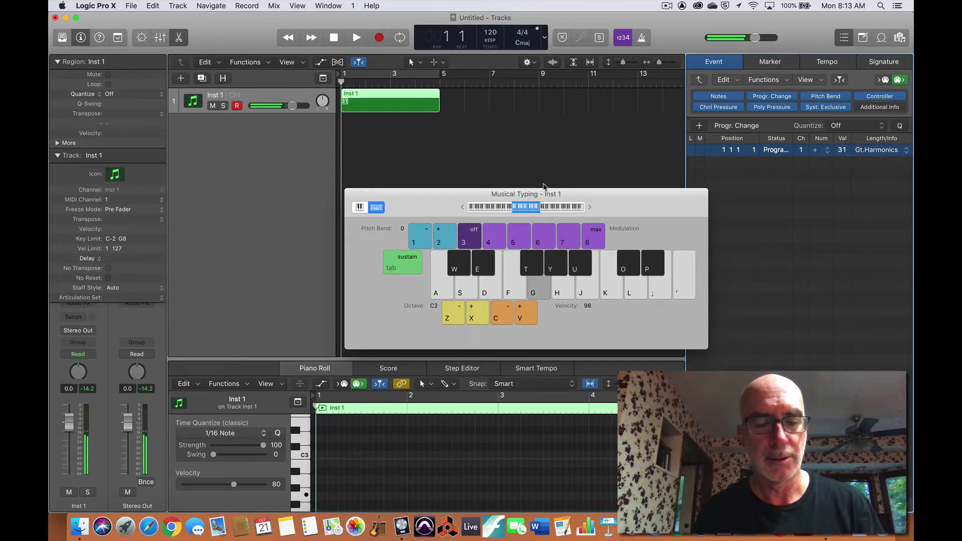
key(f)
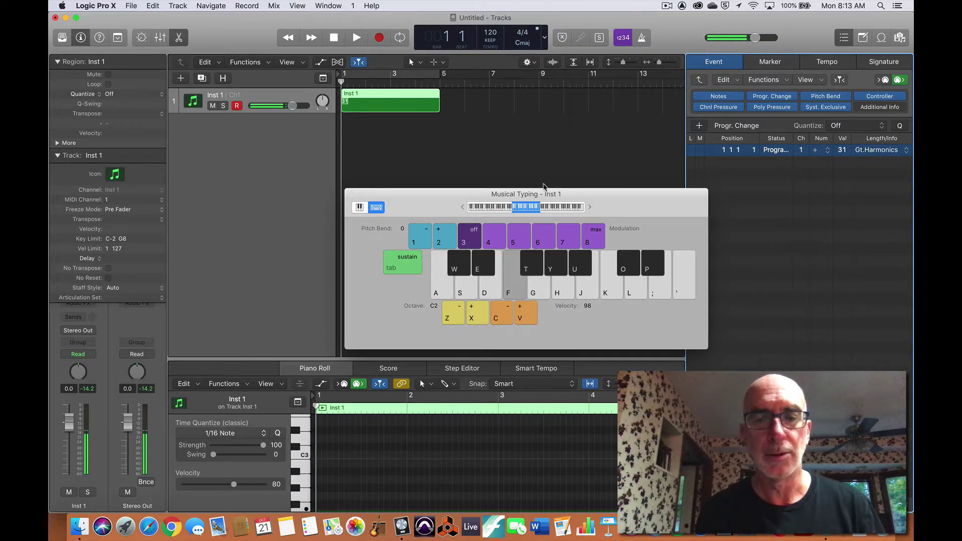
Step: Lower the Musical Typing octave to C1 and play several notes in that range
key(z)
key(f)
key(g)
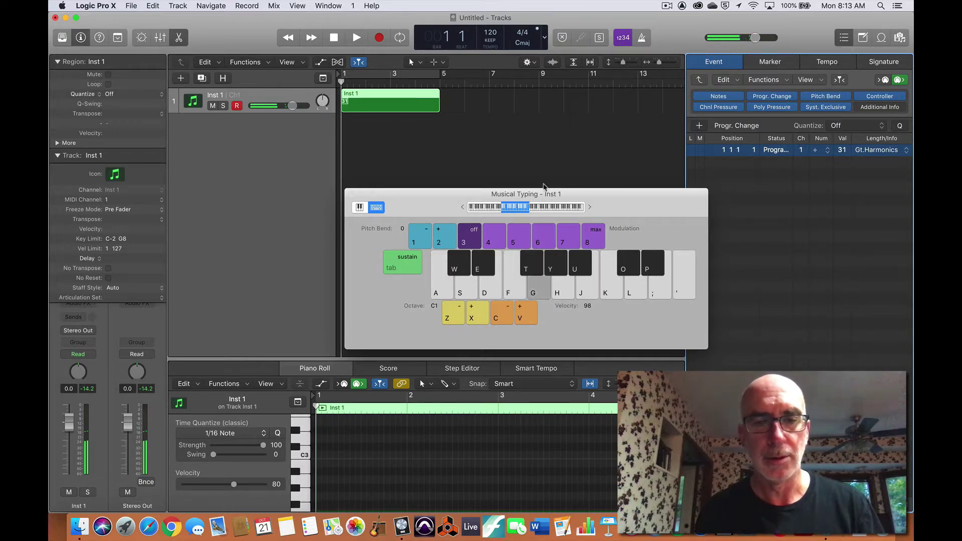
key(j)
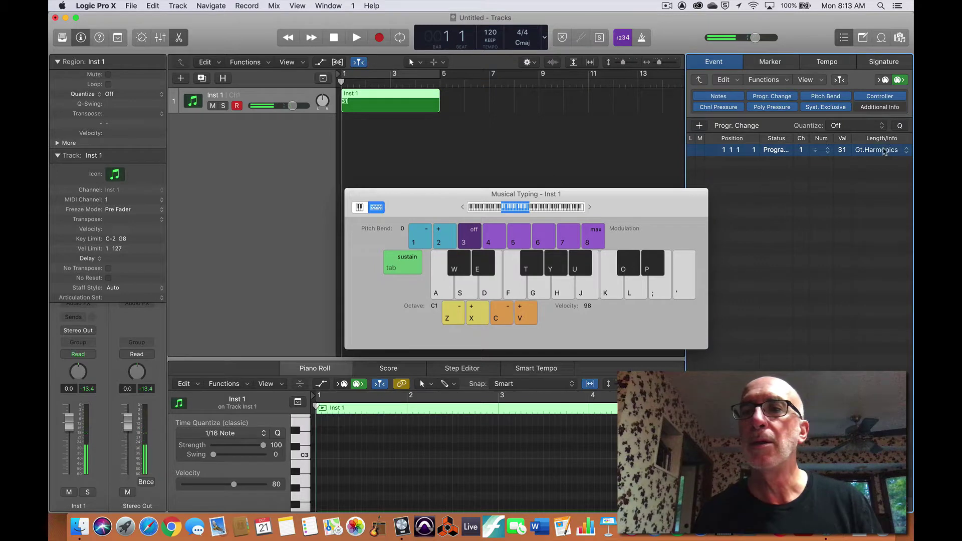
Step: Set the Program Change event to 32 = Acoustic Bs. and play a short bass line to hear it
click(884, 152)
click(884, 158)
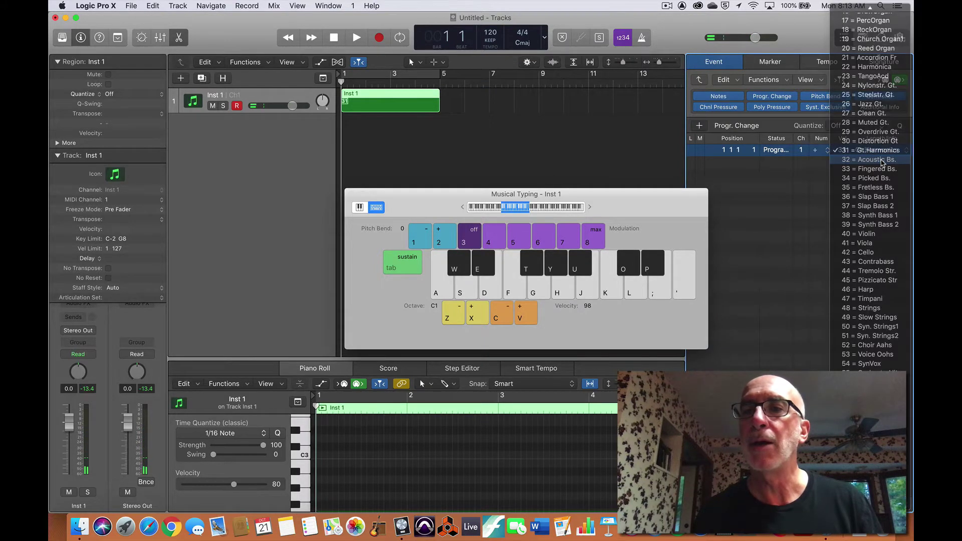
key(w)
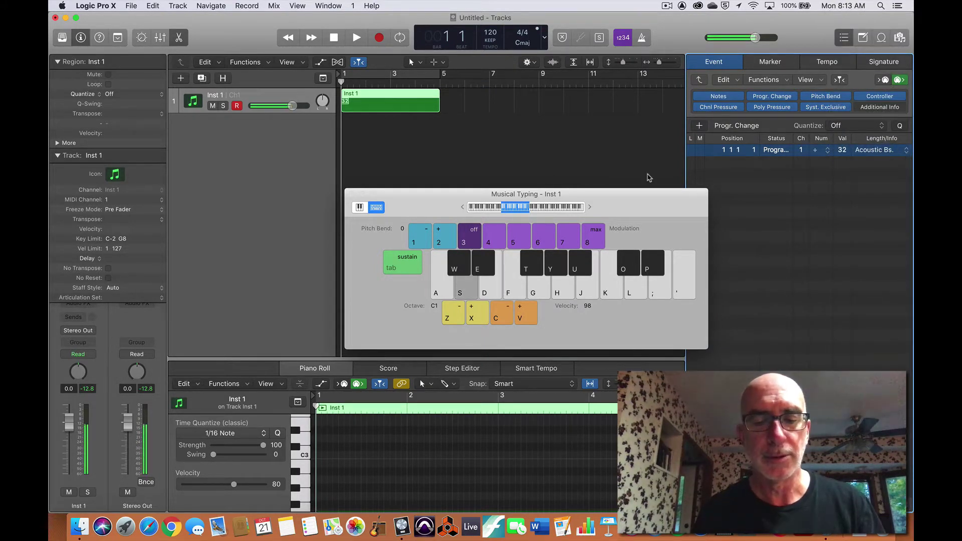
key(f)
key(g)
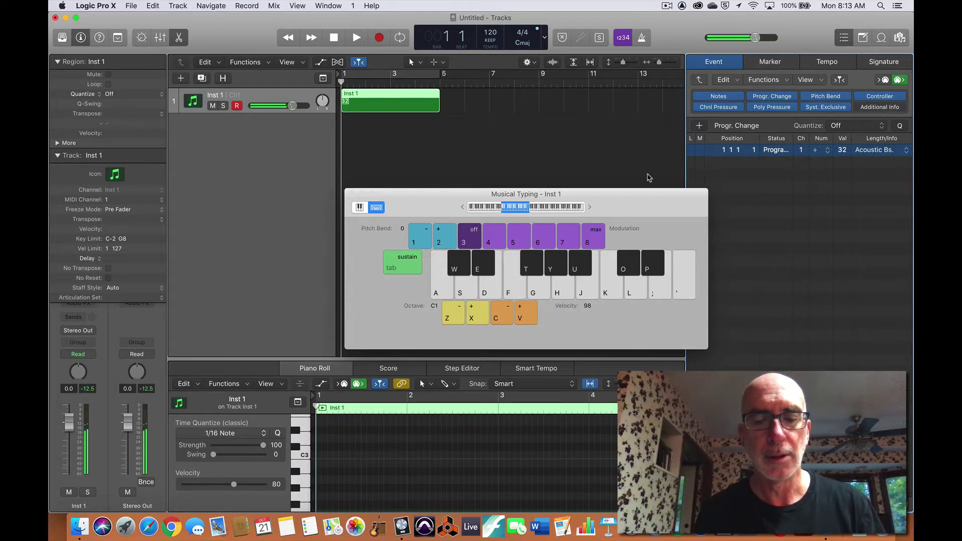
key(h)
key(g)
key(f)
key(s)
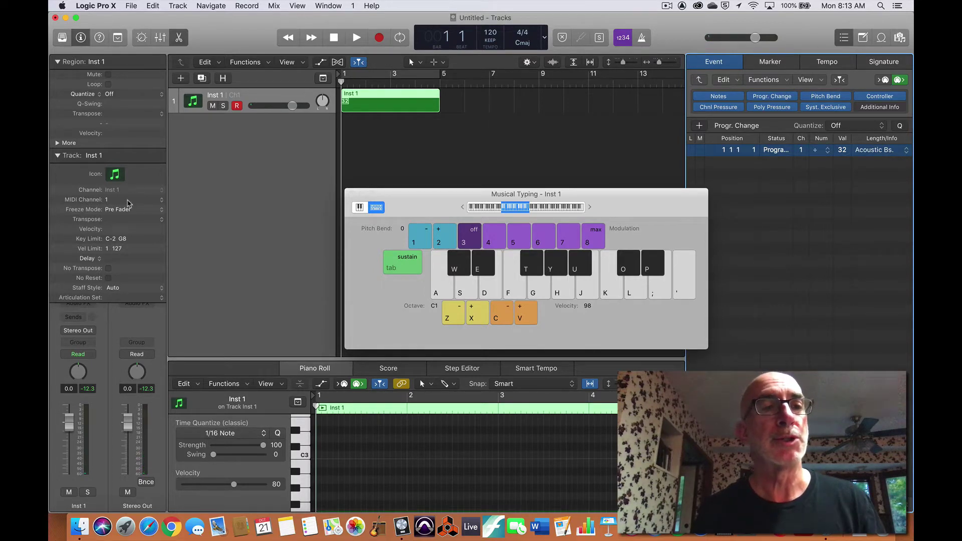
Step: Set the Inst 1 track's MIDI channel to 10 and play a few notes to hear the drum sounds
click(128, 204)
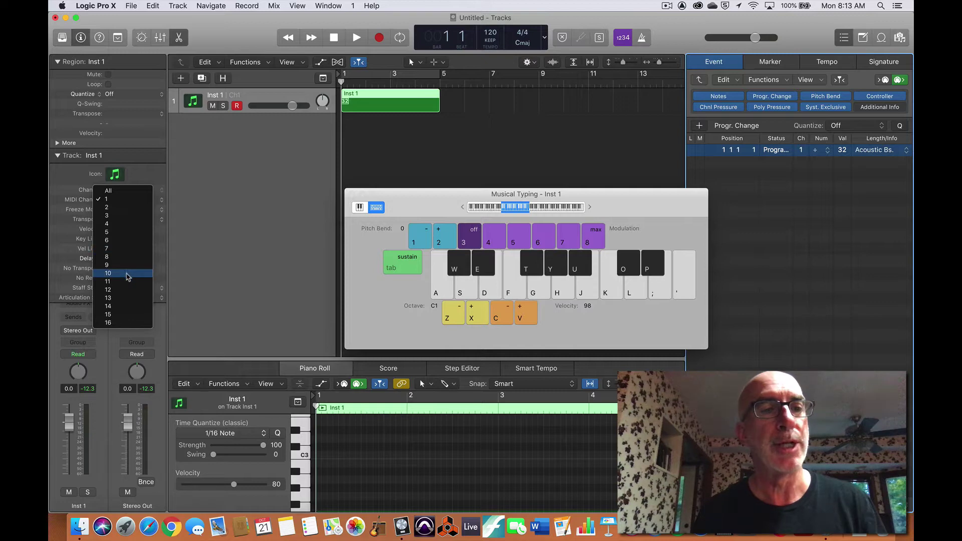
click(127, 275)
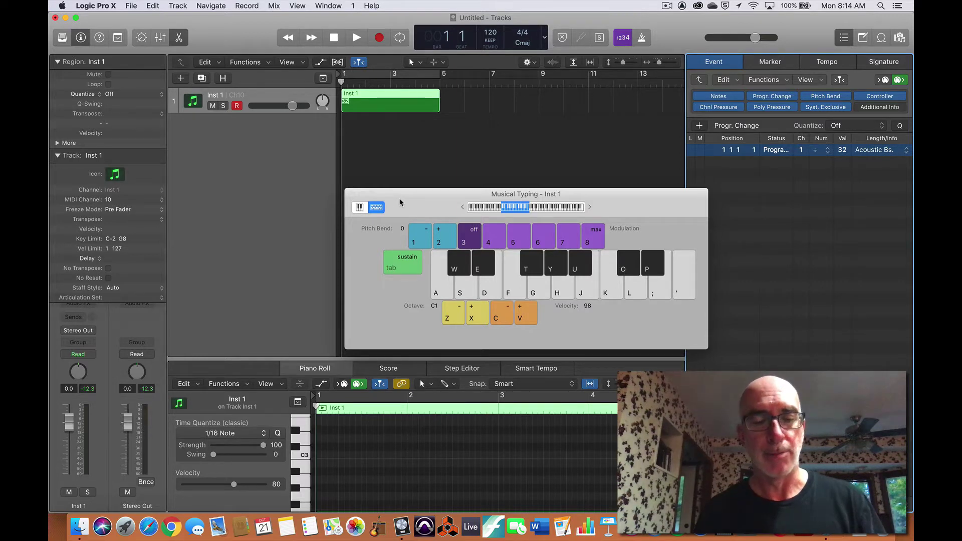
key(a)
key(s)
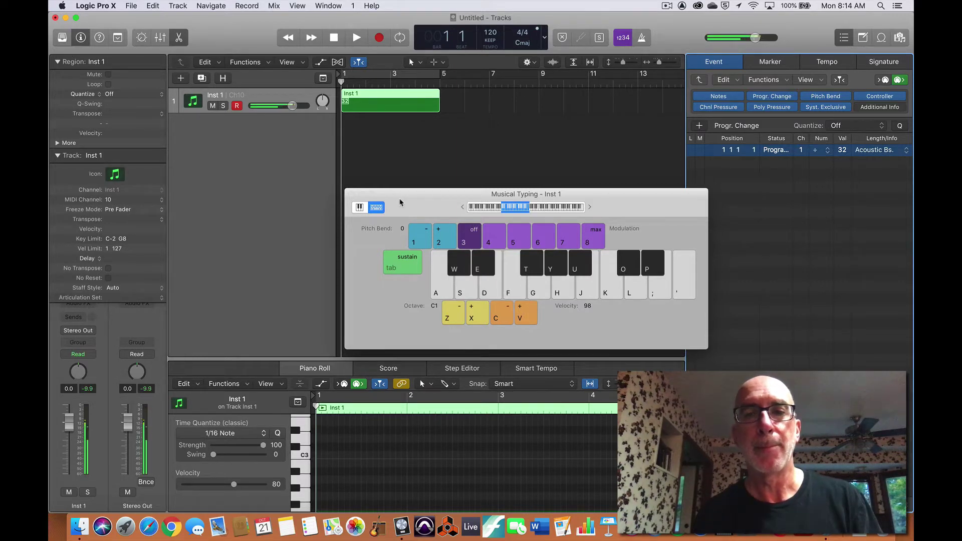
key(g)
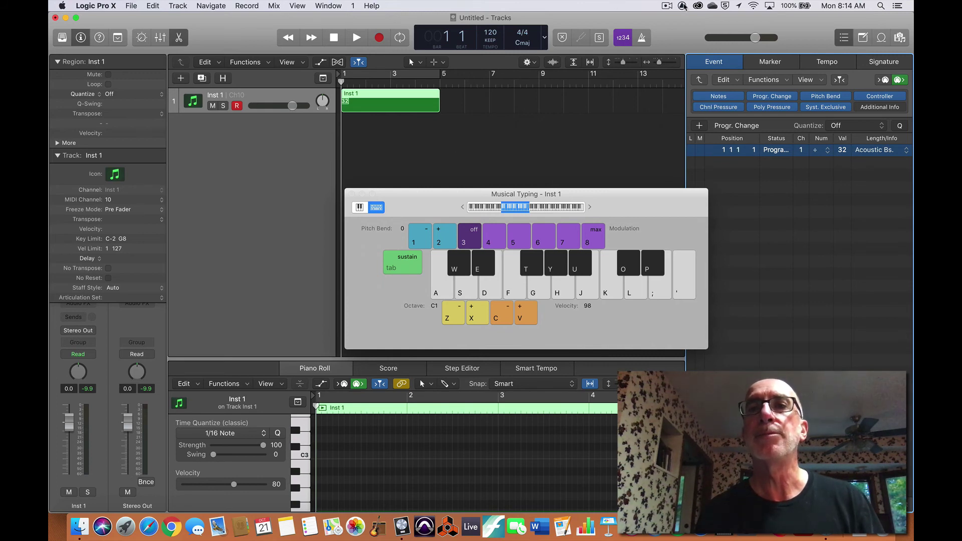
click(668, 6)
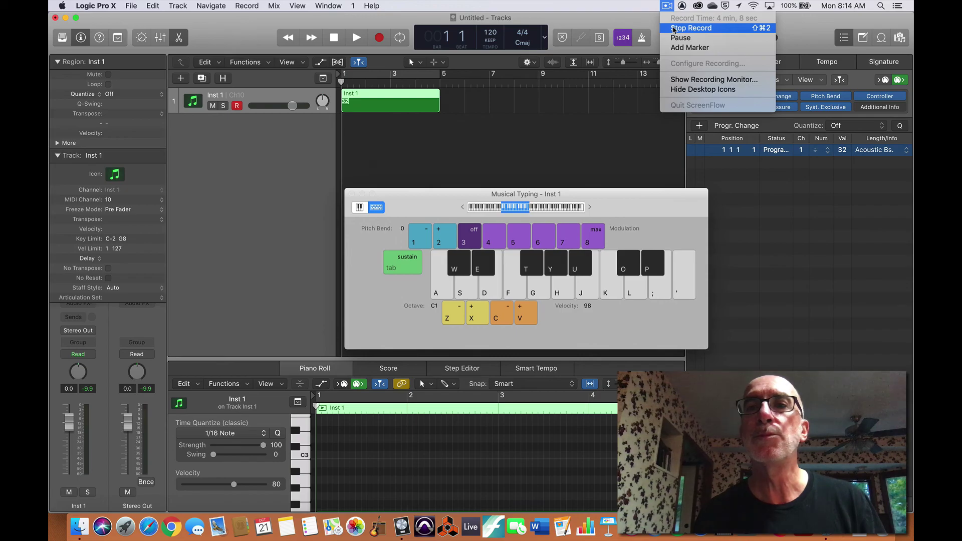